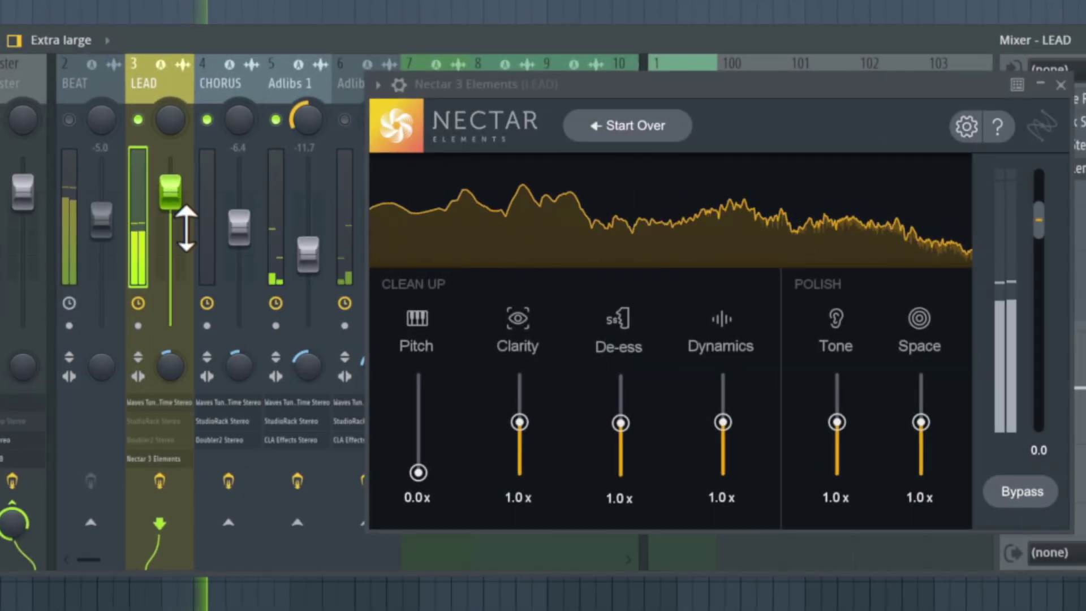
- Compare the LEAD vocal during playback with Nectar 3 Elements bypassed and active
drag(718, 86, 591, 71)
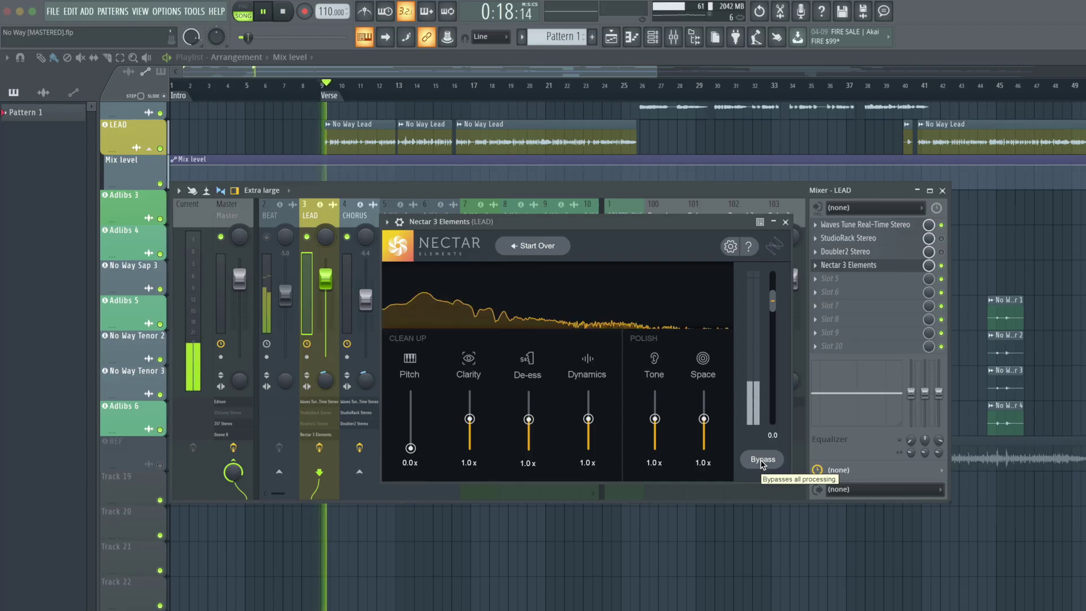
click(763, 460)
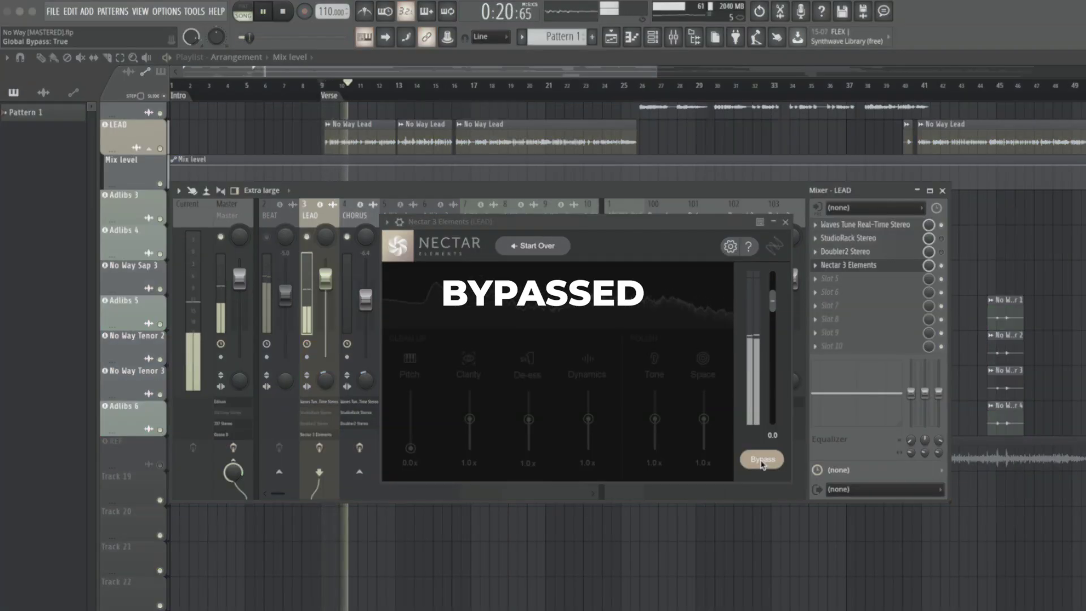
click(762, 460)
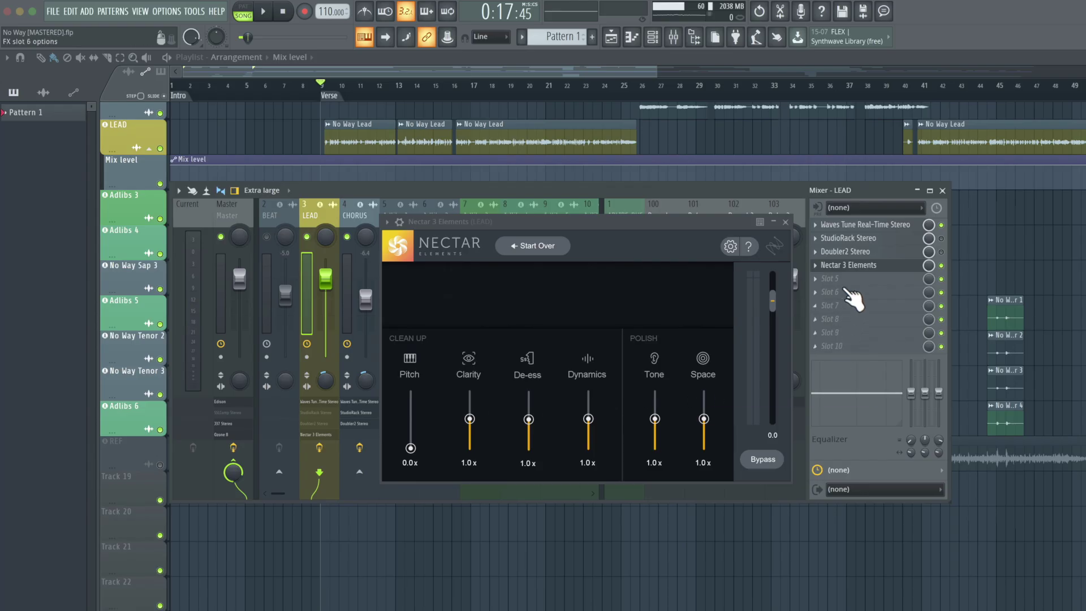
- Close the first Nectar 3 Elements window and load a second Nectar 3 Elements into slot 5 of the LEAD track
click(861, 268)
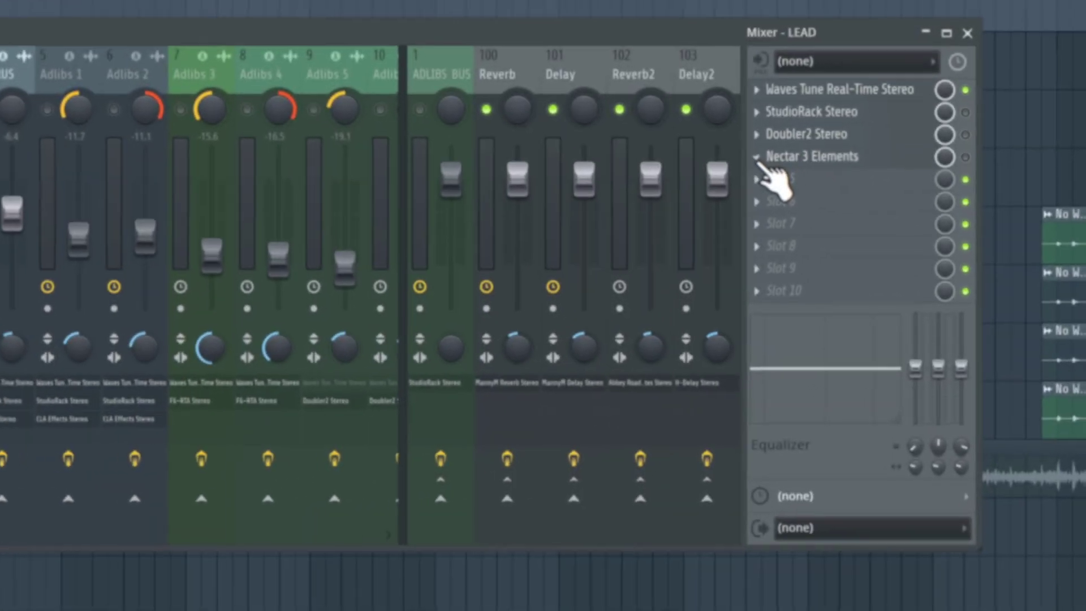
click(788, 212)
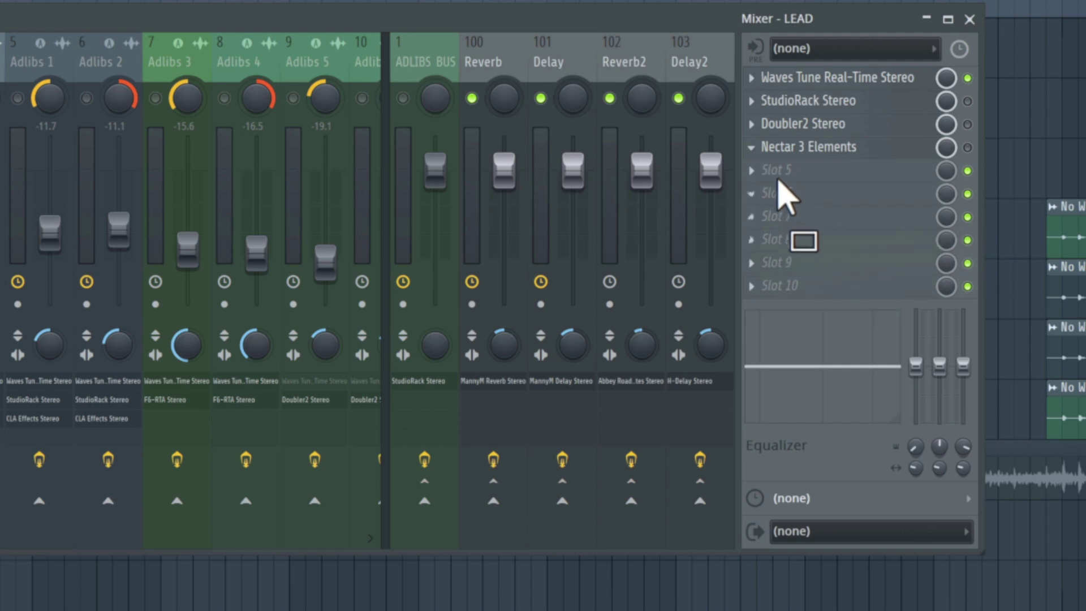
drag(783, 194, 803, 180)
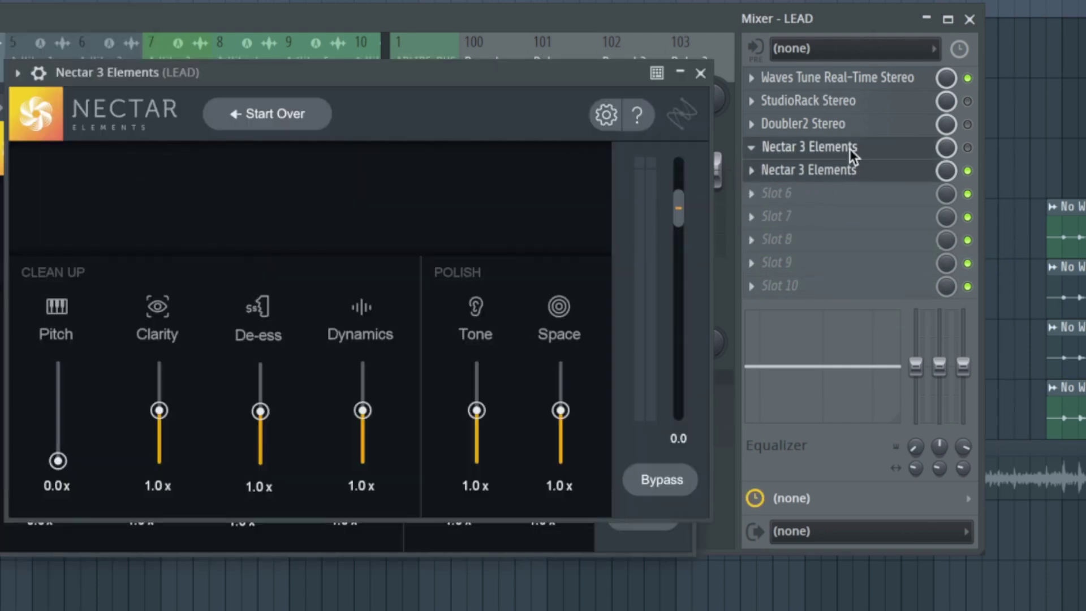
- Rename the plugin in slot 4 of the LEAD track to "Nectar 3 Elements (Modern)"
click(864, 169)
key(F2)
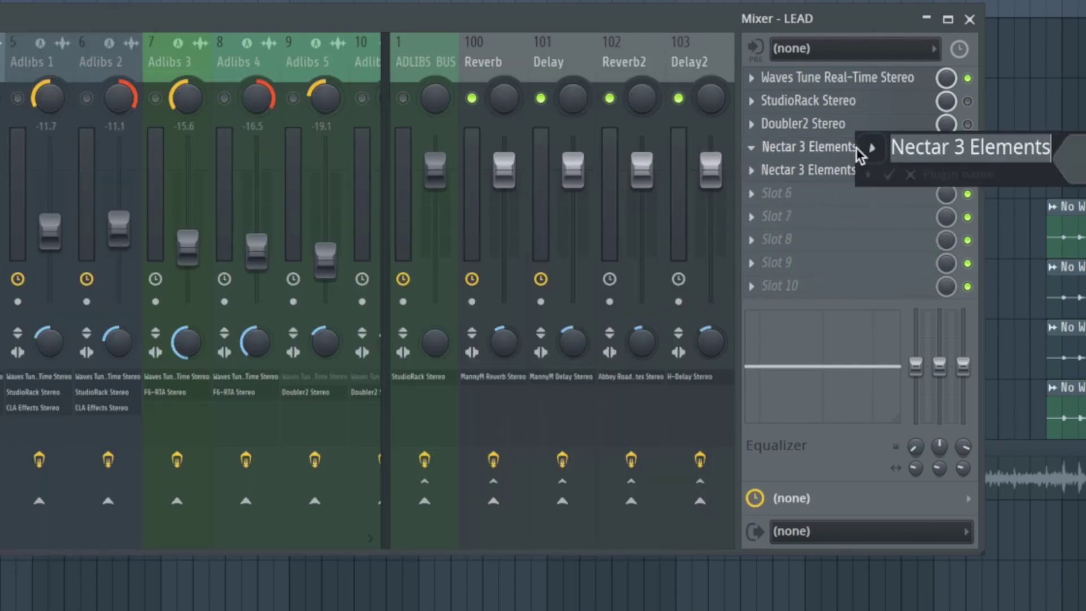
click(960, 145)
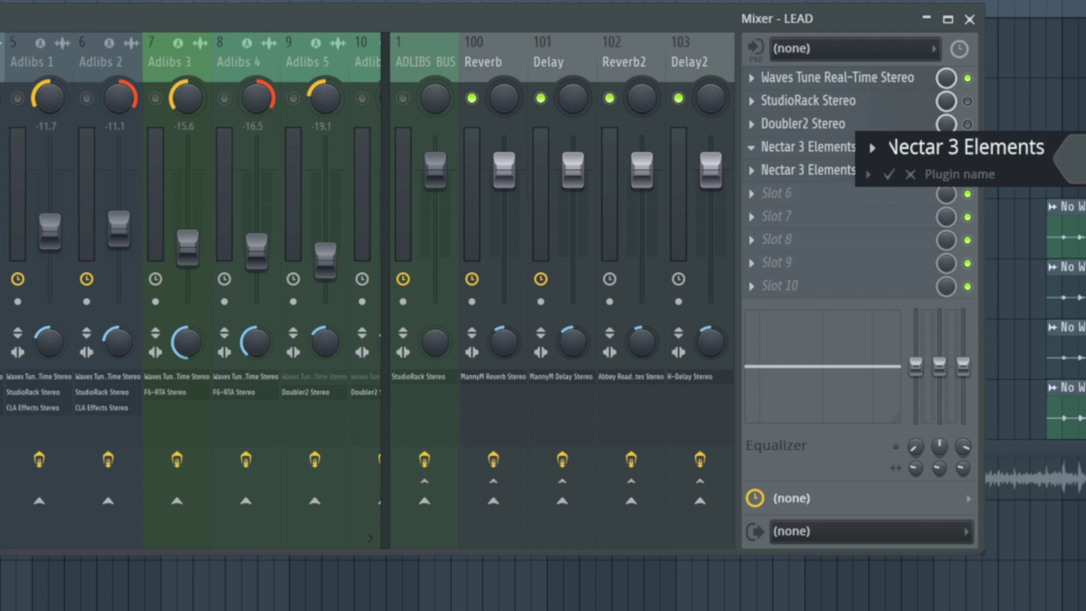
text())
key(Return)
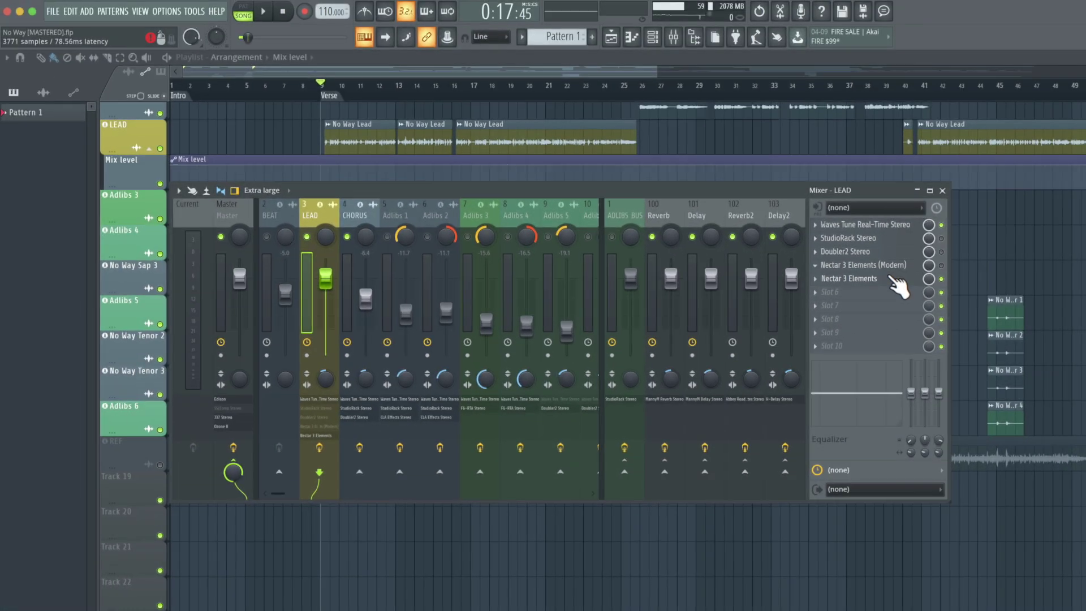
- Run the assistant in the slot 5 Nectar 3 Elements with the Dialogue vibe and Aggressive intensity, playing the song for analysis
click(899, 168)
click(597, 404)
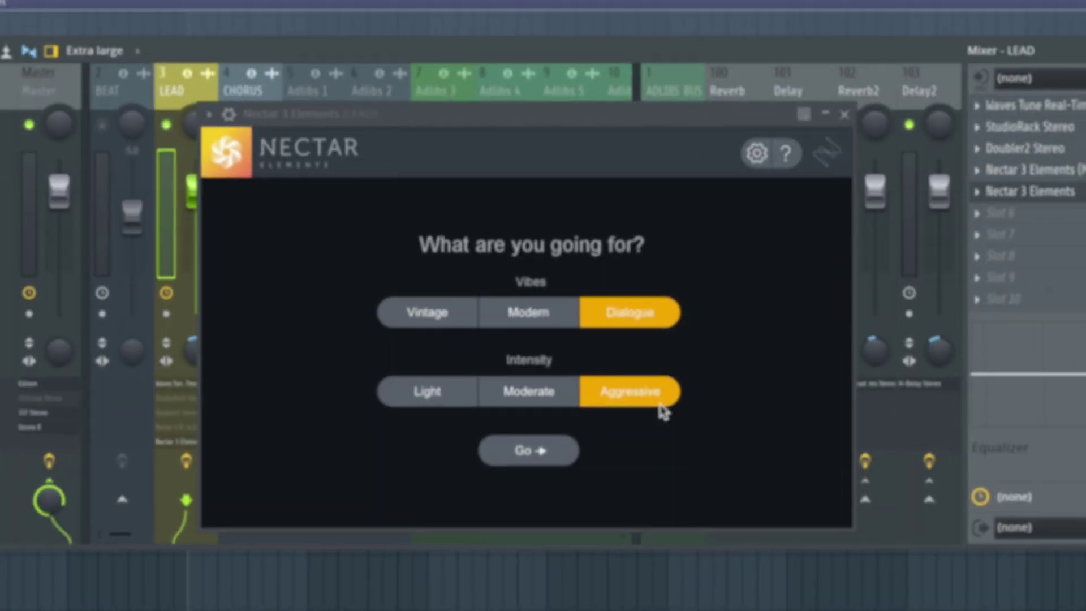
click(555, 454)
key(space)
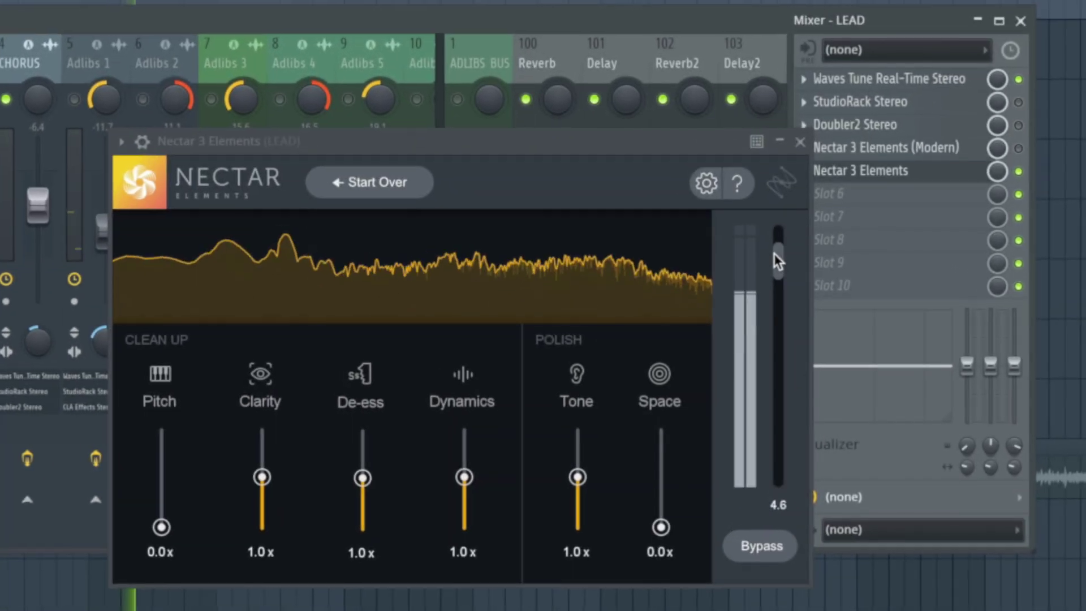
- Set the second Nectar's output gain to 5.2, Space to 0.0x, and both Clarity and De-ess to 1.2x while auditioning the vocal
mouse_move(774, 254)
mouse_down()
mouse_move(776, 240)
mouse_move(774, 251)
mouse_up()
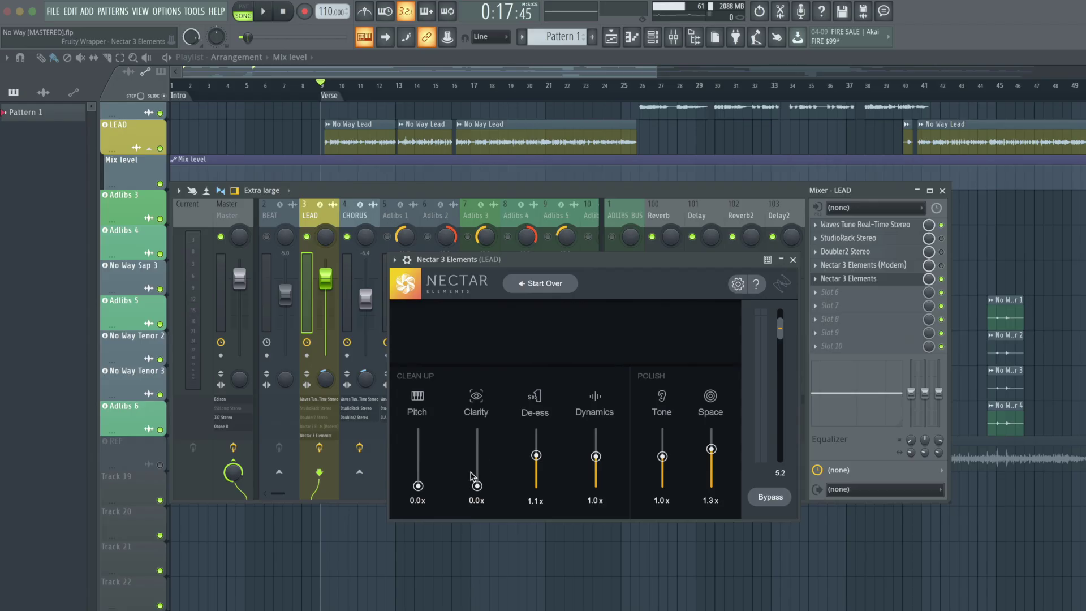
key(space)
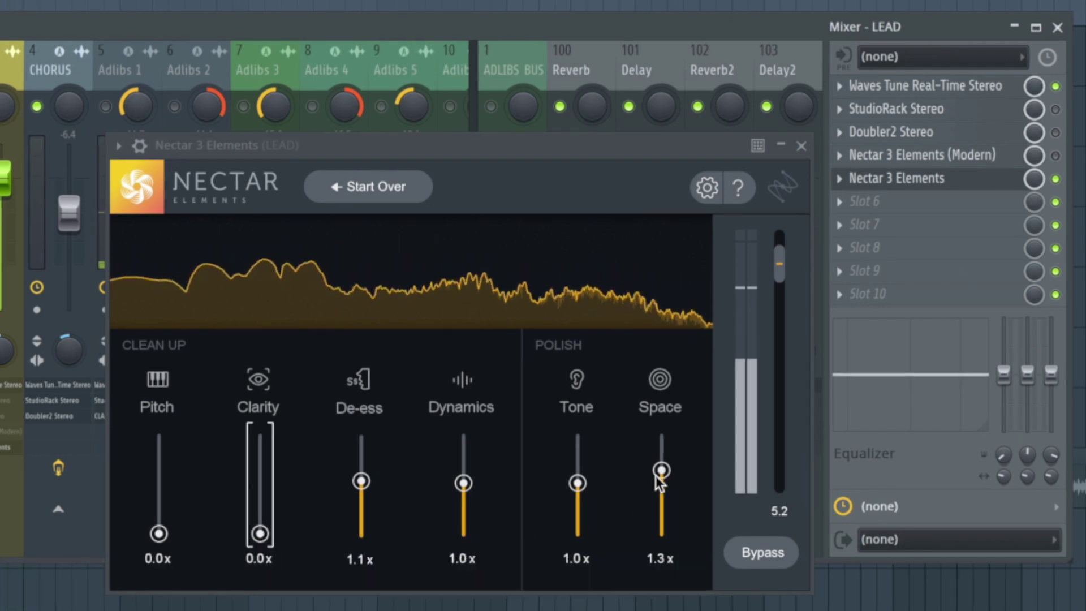
drag(658, 475, 665, 480)
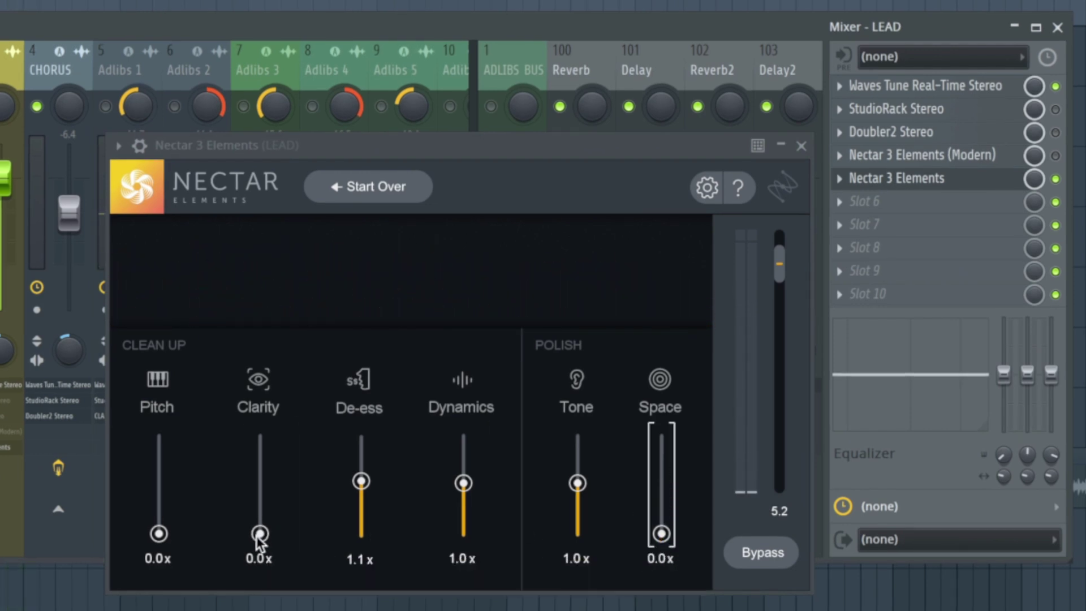
drag(258, 535, 261, 526)
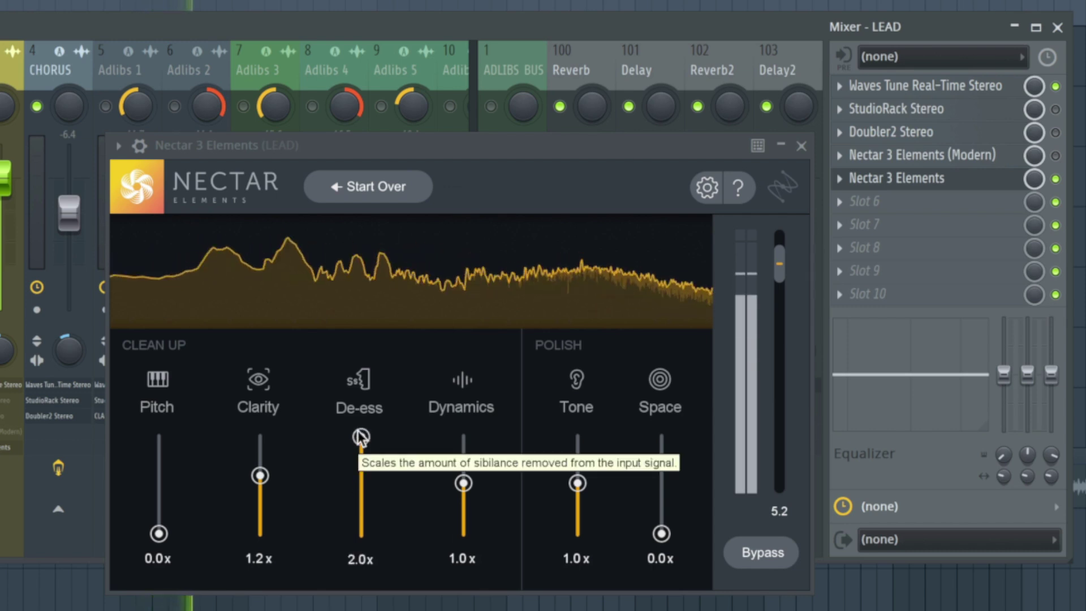
drag(353, 549, 355, 571)
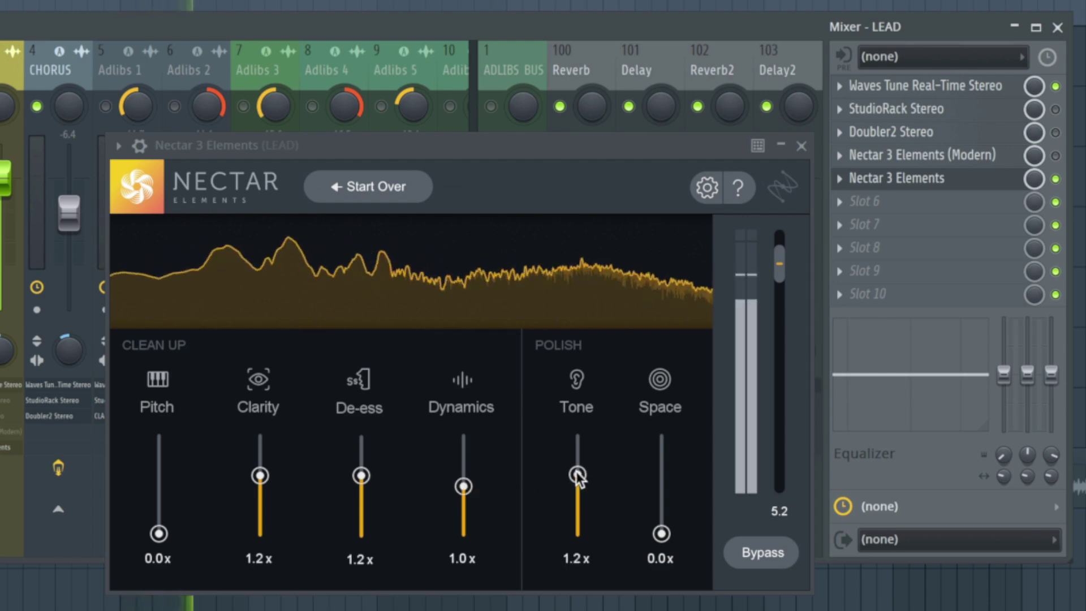
- Audition the second Nectar's Tone at 2.0x and reset the control
drag(577, 468, 577, 436)
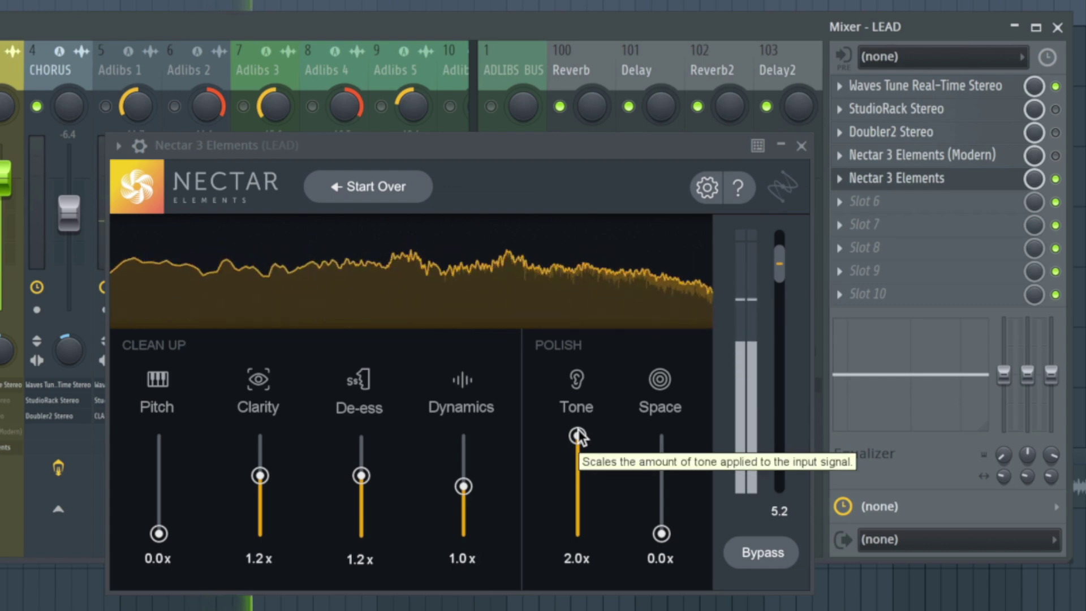
double_click(577, 436)
drag(513, 145, 502, 65)
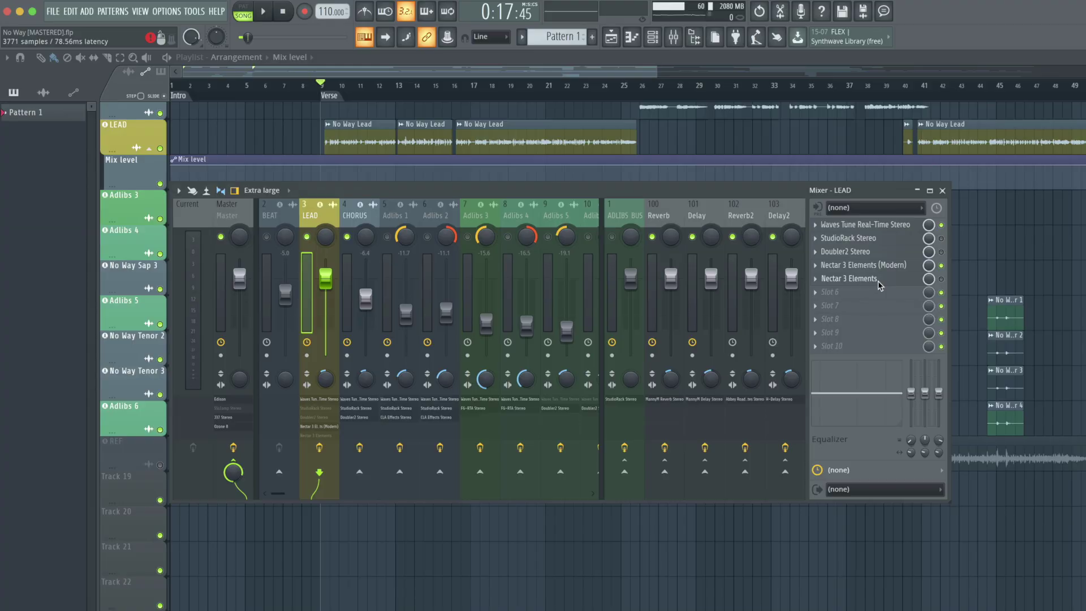
- Rename the plugin in slot 5 of the LEAD track to "Nectar 3 Elements (Aggressive)"
click(887, 283)
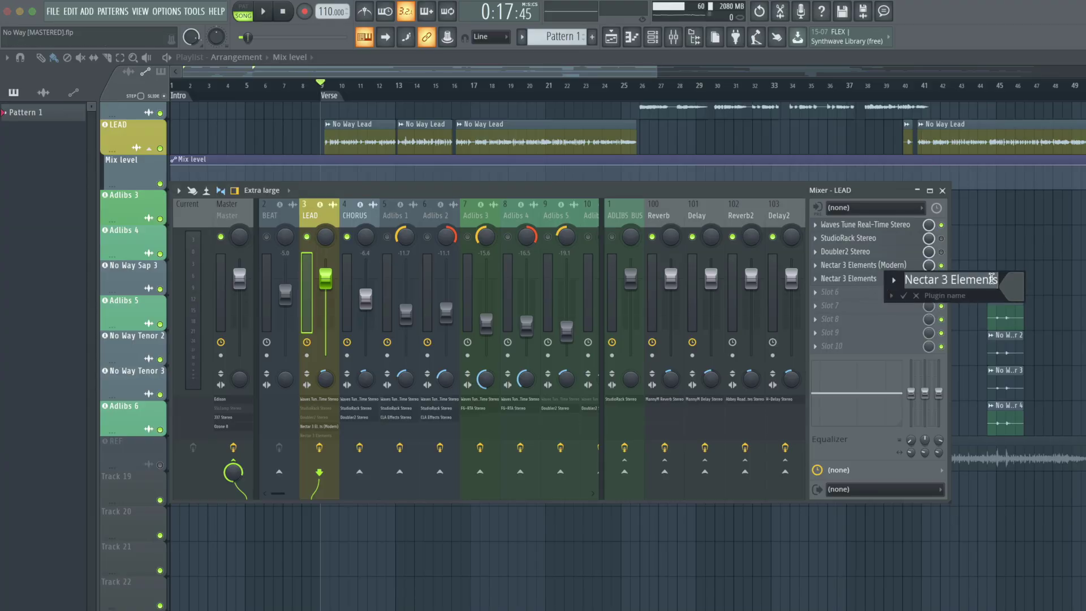
text((Aggressive))
key(Return)
- Open the Aggressive and Modern Nectar 3 Elements windows and arrange them side by side
click(898, 279)
click(898, 279)
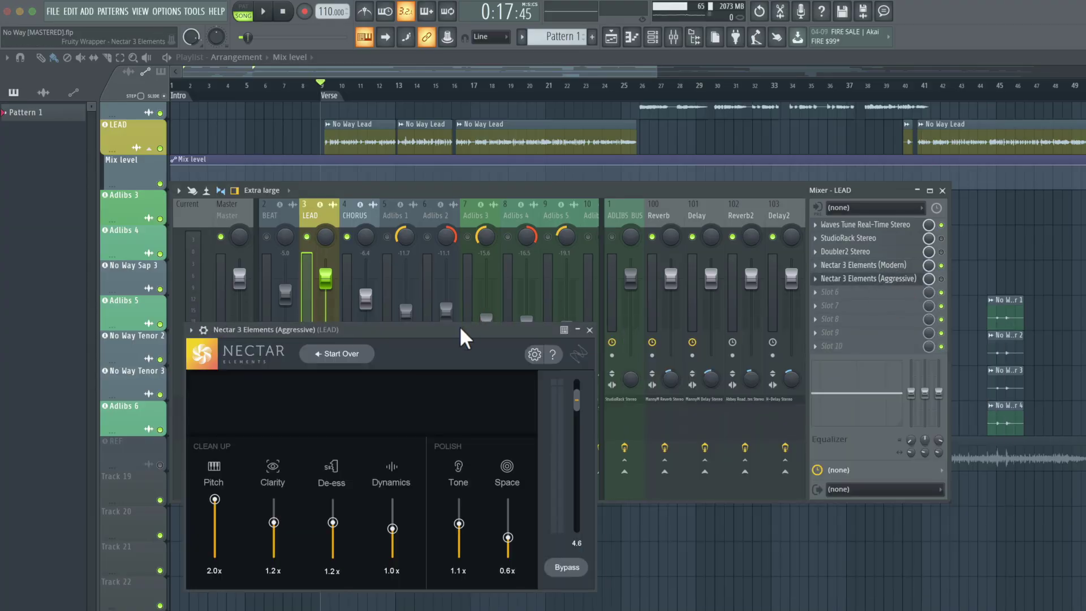
drag(462, 328, 477, 284)
click(863, 265)
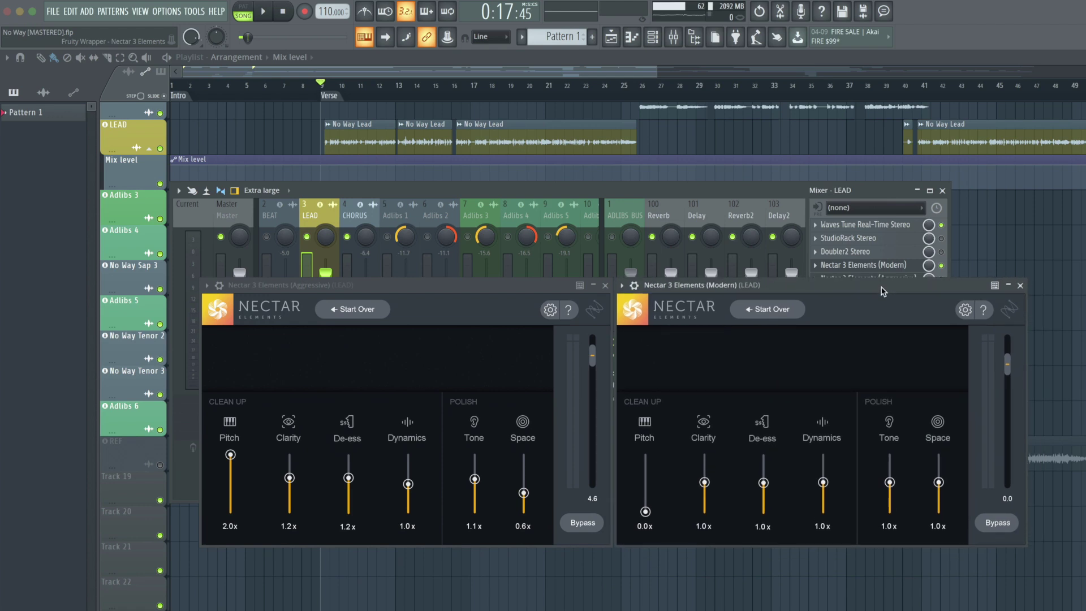
drag(883, 292, 885, 303)
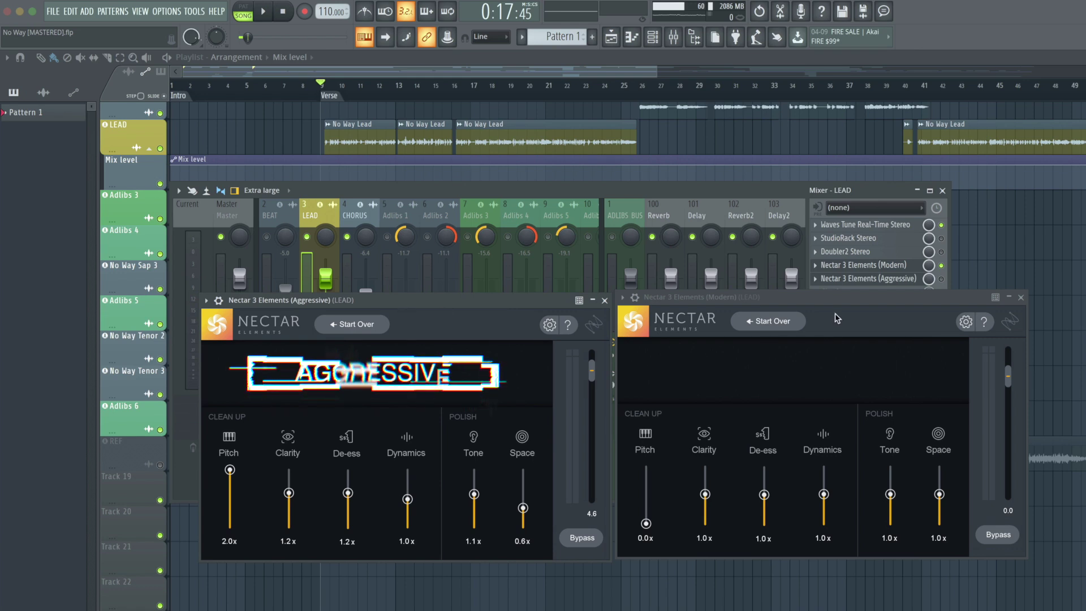
drag(814, 303, 814, 307)
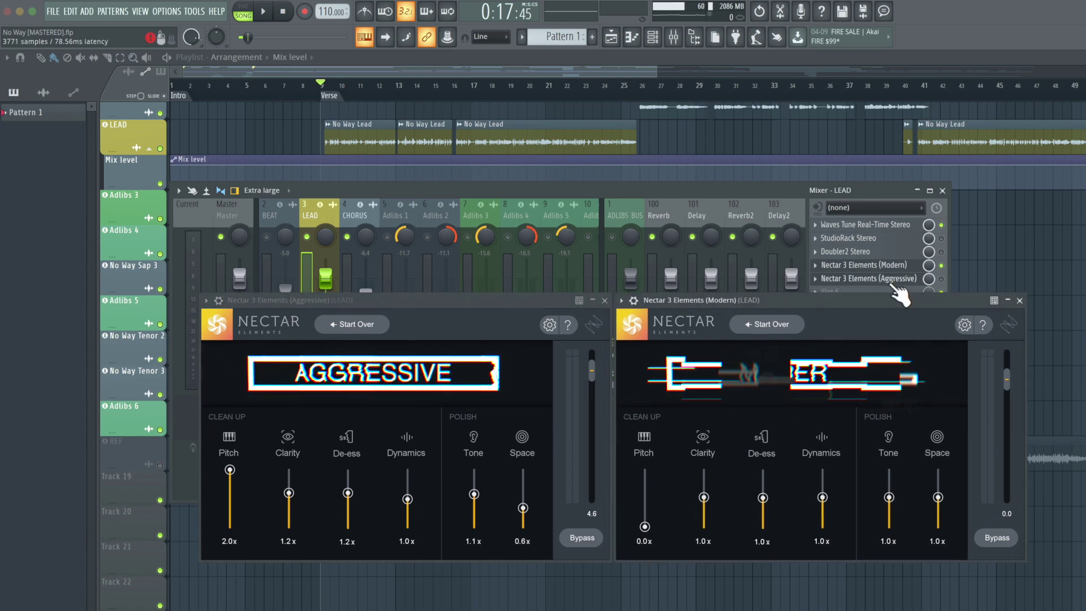
click(894, 279)
click(894, 279)
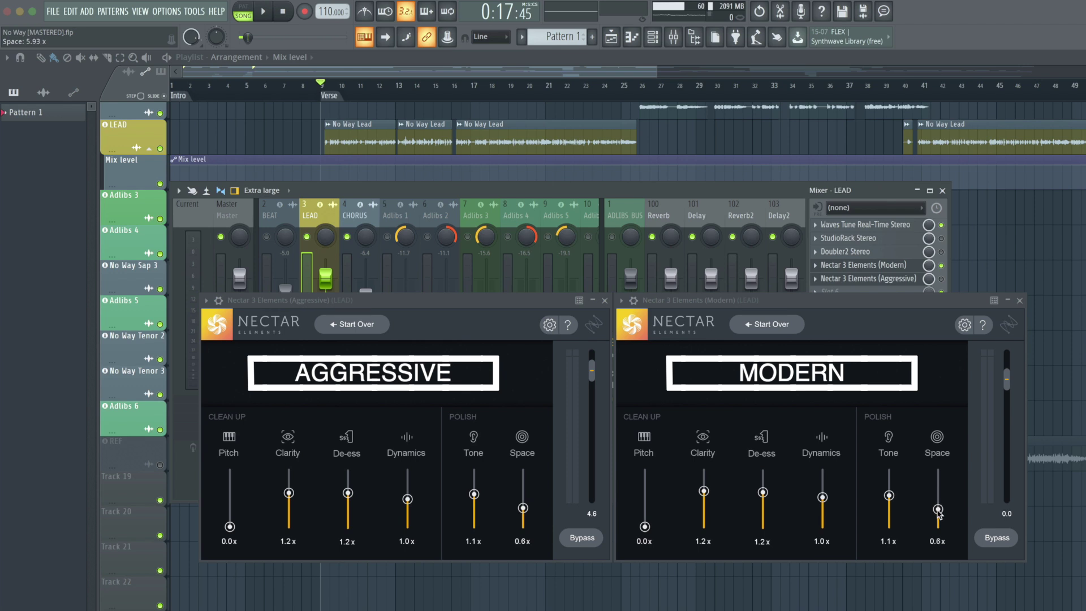
drag(779, 304, 779, 307)
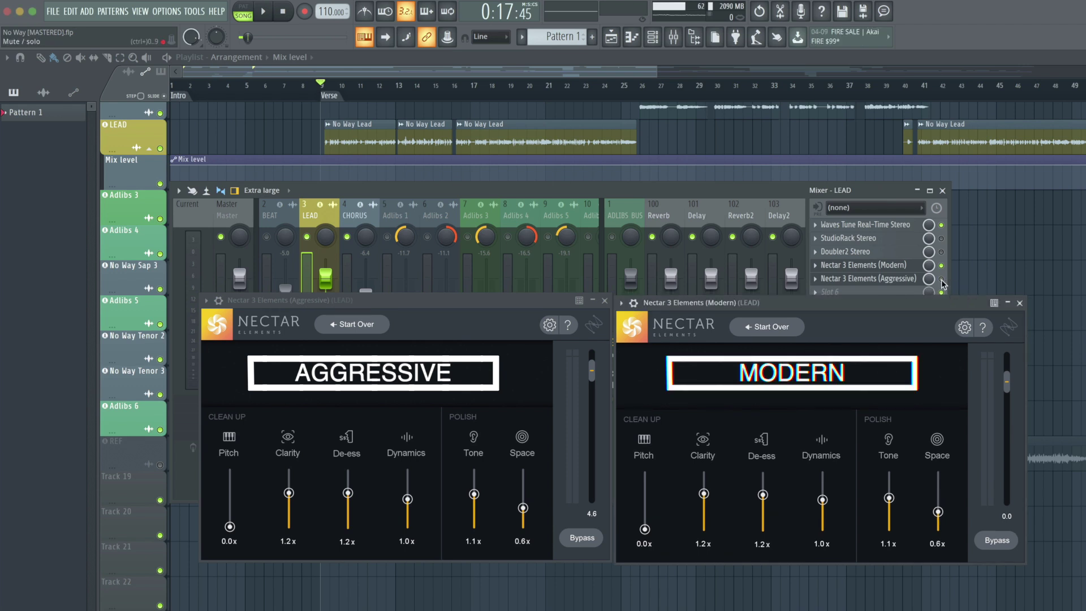
- Enable the Nectar 3 Elements (Aggressive) slot and play the song with the Modern instance bypassed
click(912, 285)
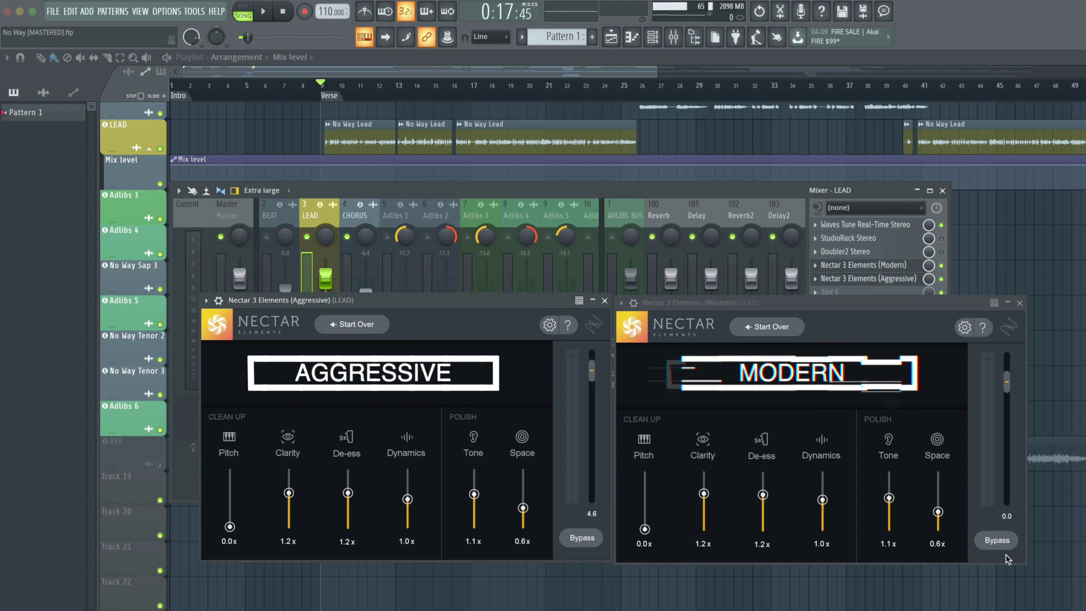
click(999, 540)
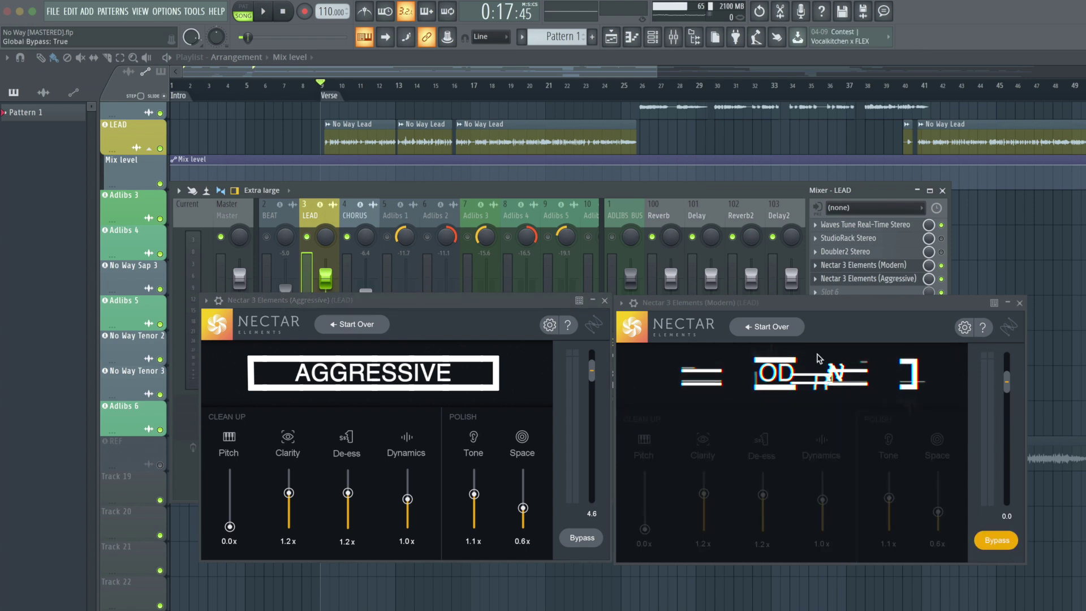
click(536, 299)
key(space)
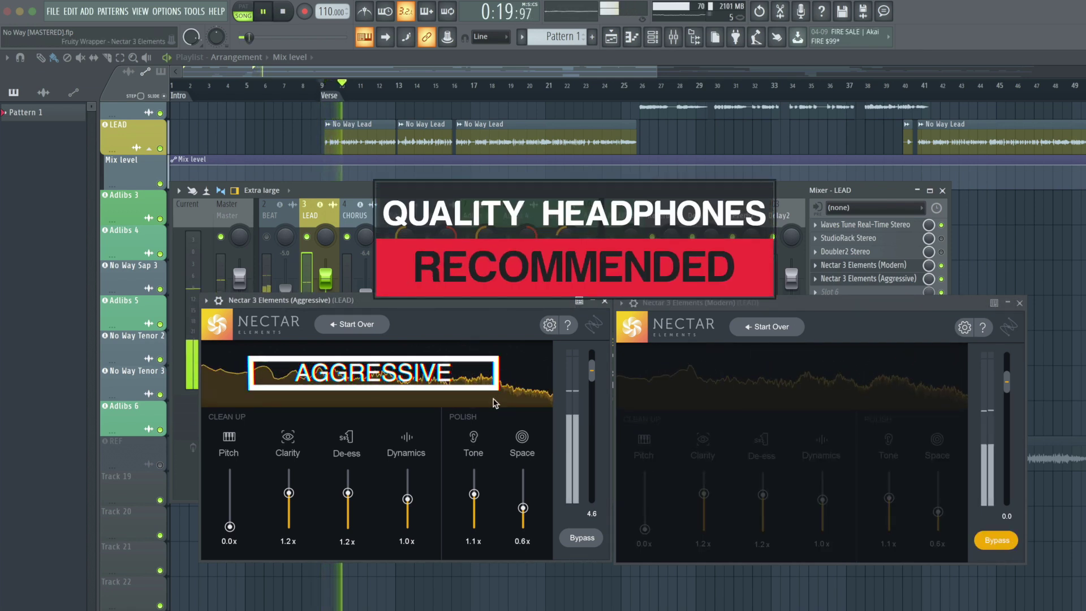
- Compare the Modern and Aggressive sounds during playback by swapping which Nectar instance is bypassed
click(583, 538)
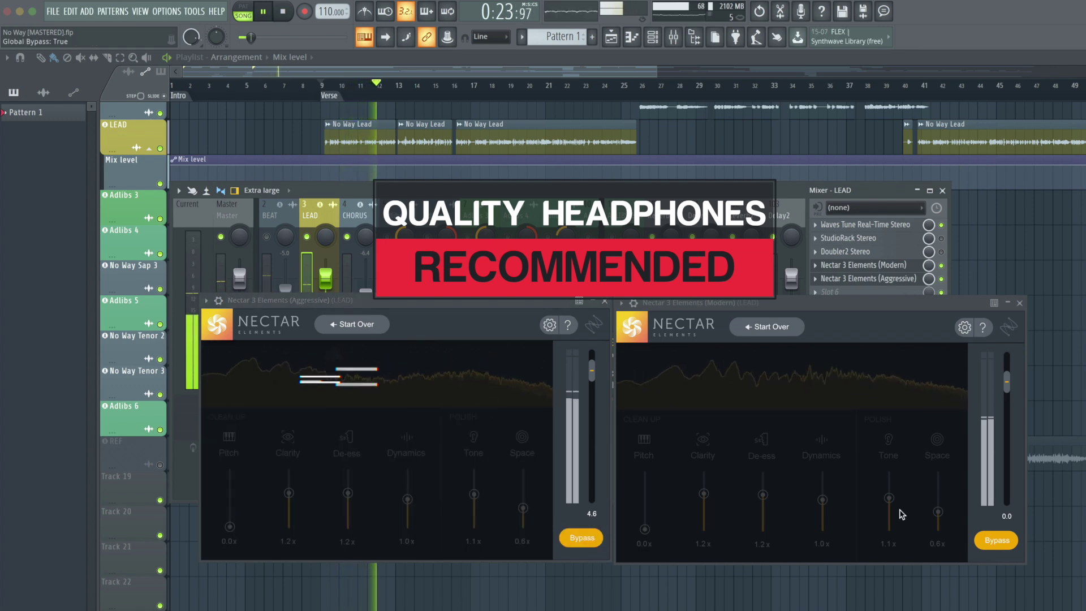
click(1000, 539)
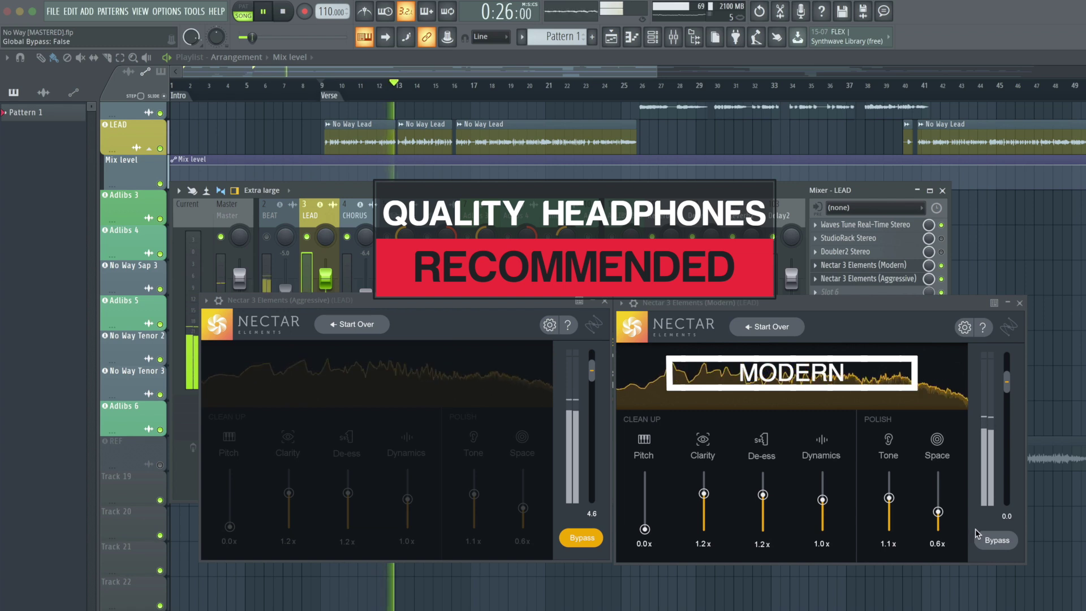
click(602, 541)
click(1003, 541)
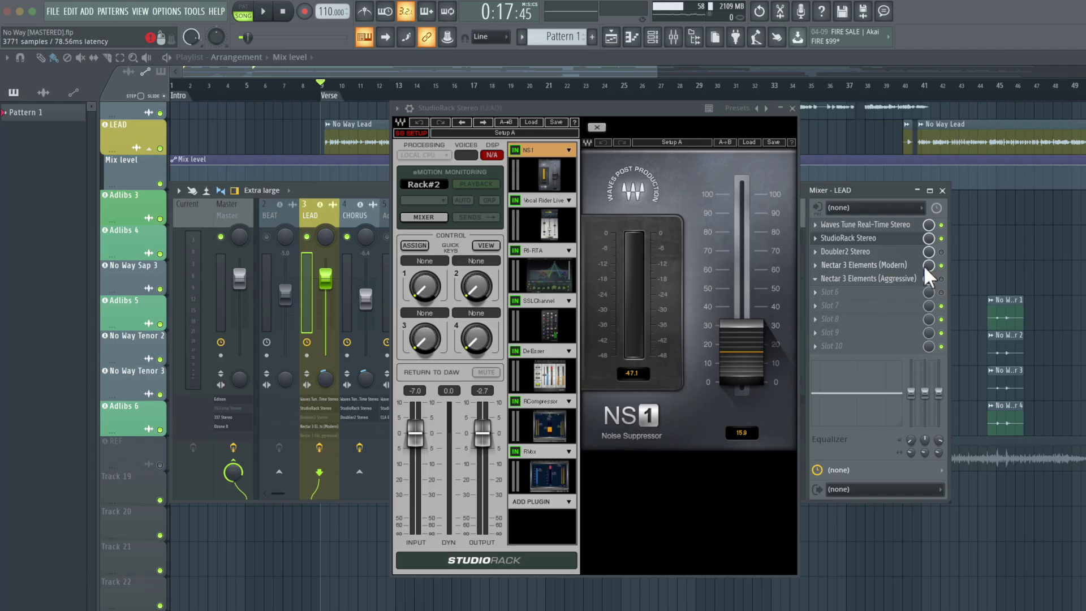
- Play the vocal through the LEAD track's StudioRack chain and lower the LEAD fader to -6.0 dB
click(906, 240)
click(906, 241)
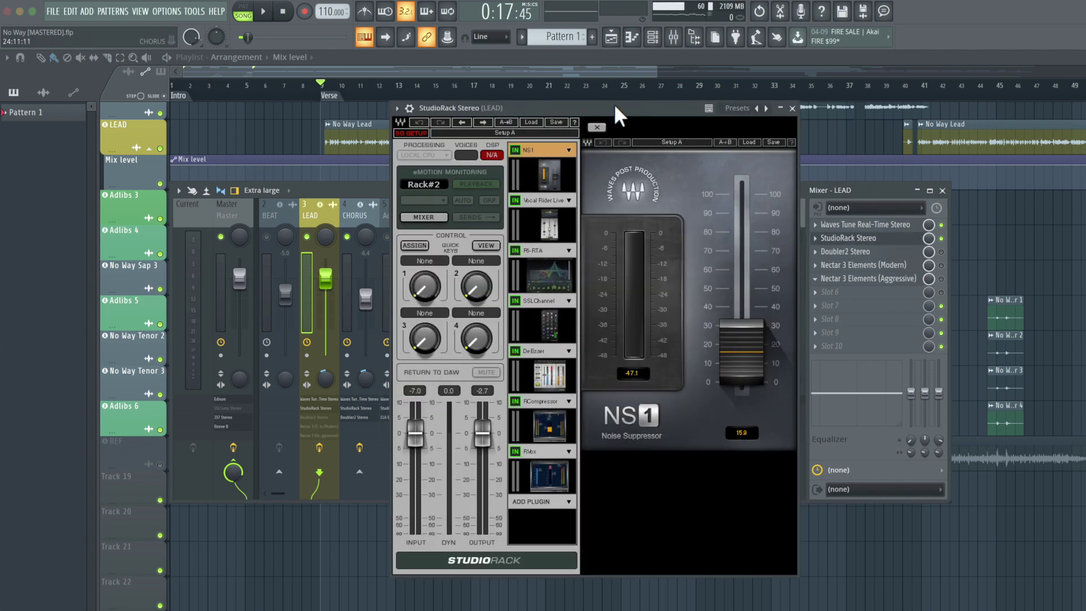
key(space)
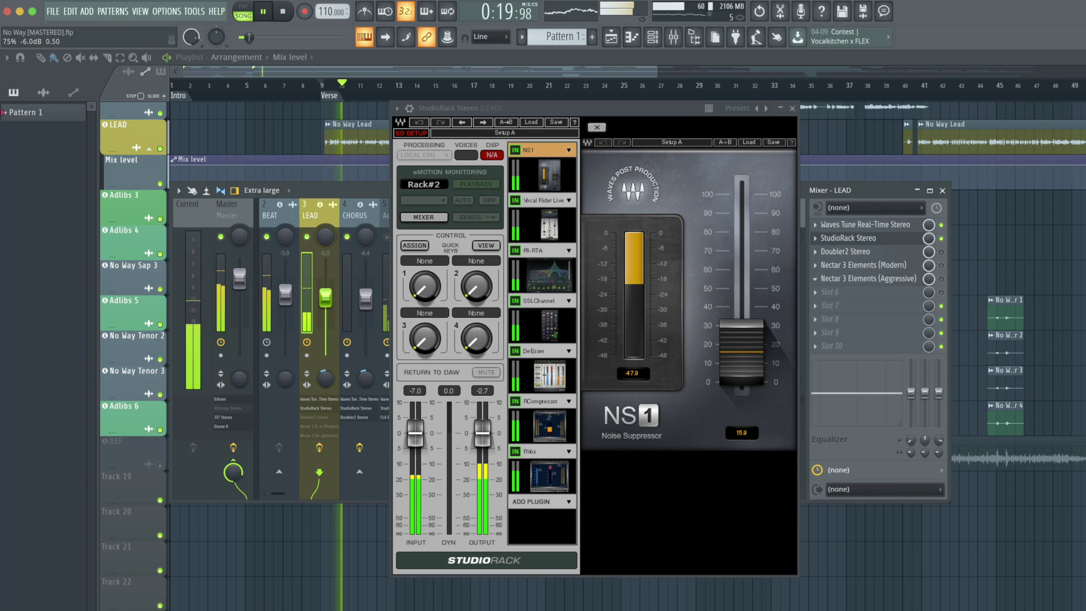
drag(325, 297, 335, 306)
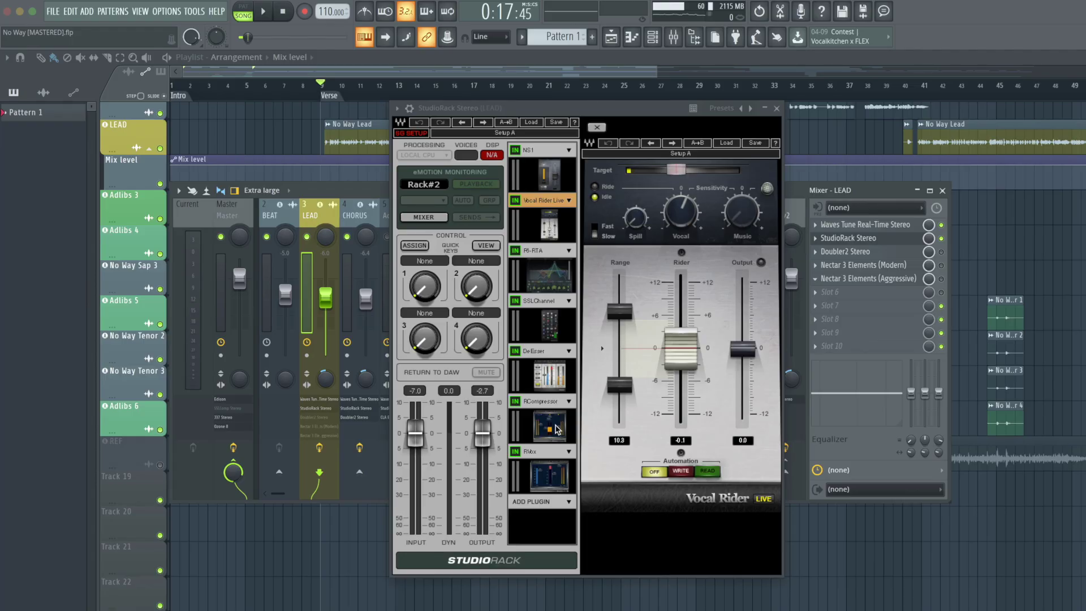
click(849, 238)
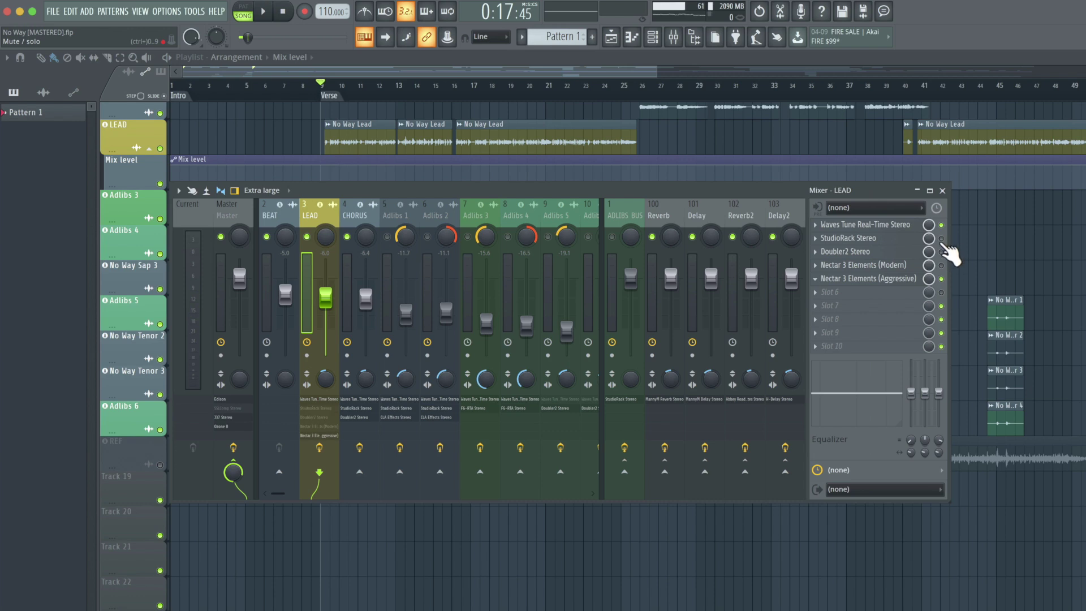
- Set Space to 0.0x in the LEAD track's Nectar 3 Elements (Aggressive) instance and play the verse through it
click(867, 279)
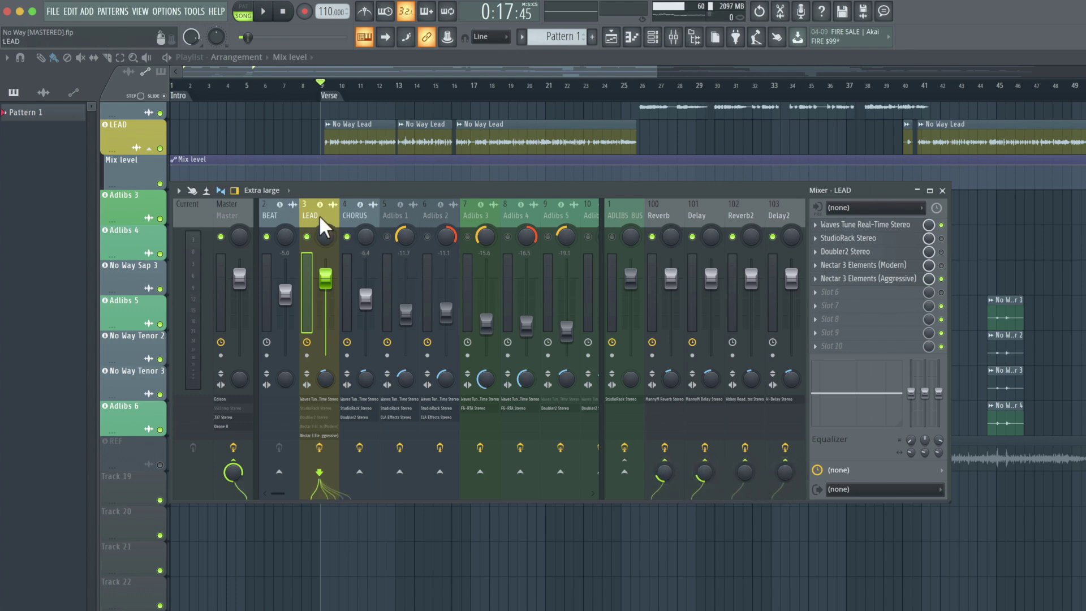
click(876, 278)
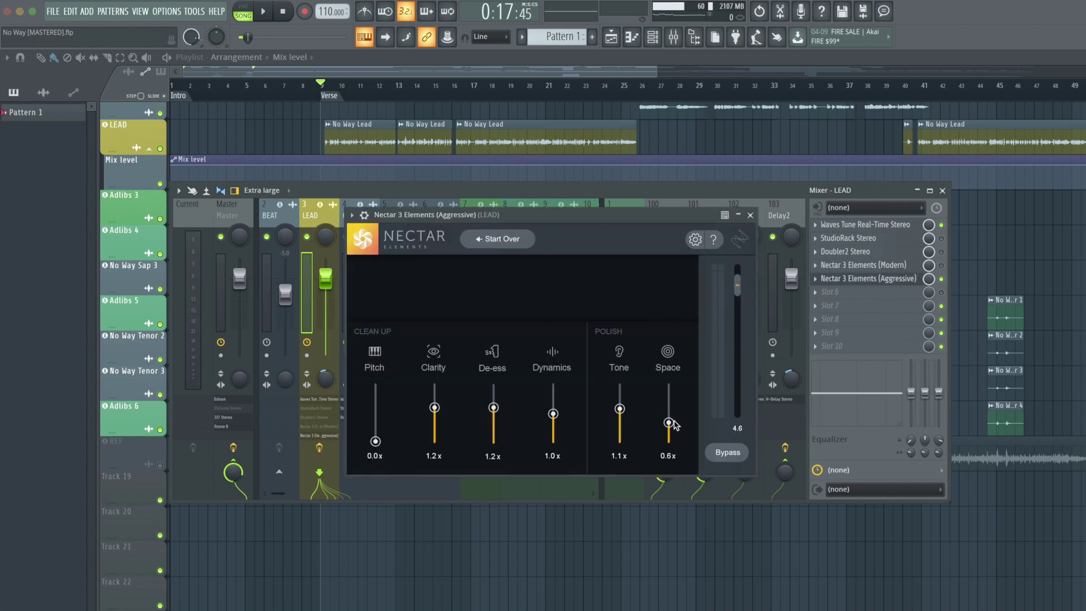
click(751, 215)
key(space)
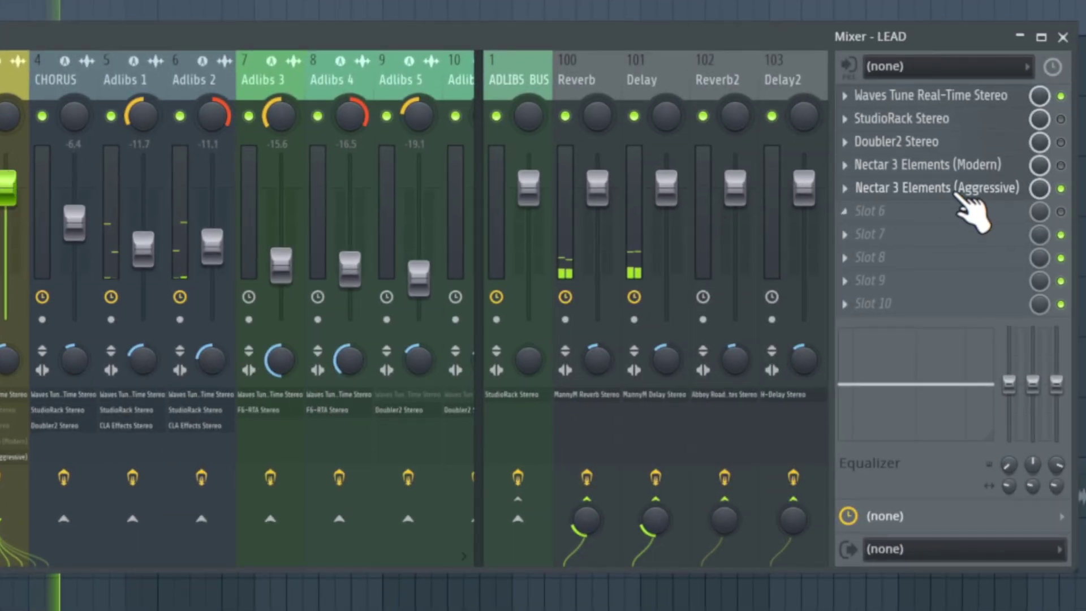
- Raise the output gain of Nectar 3 Elements (Aggressive) to 6.1 during playback and close its window
click(962, 193)
drag(712, 220, 709, 182)
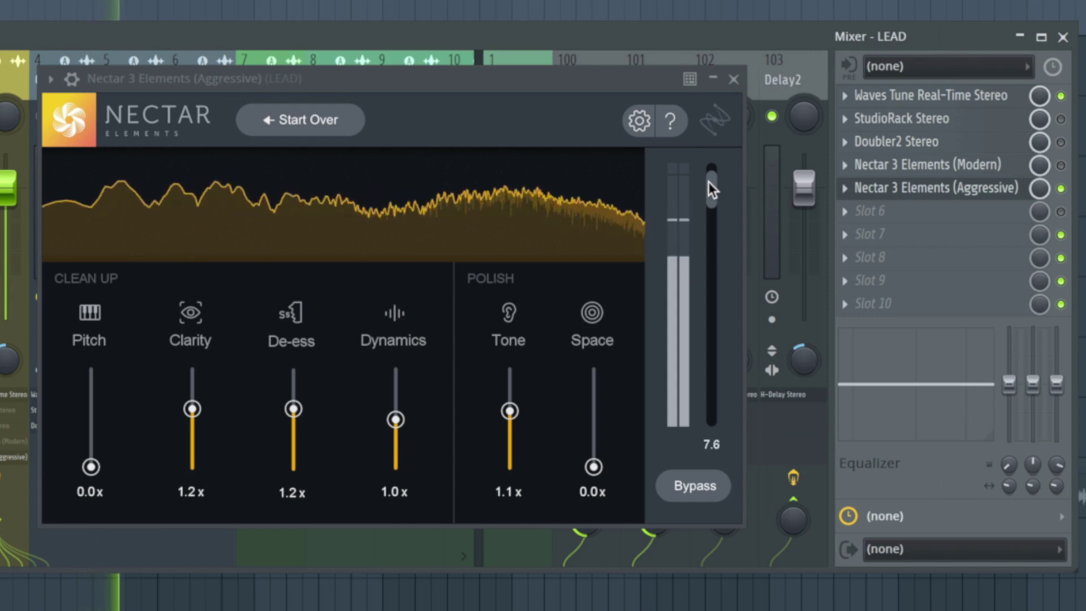
drag(710, 182, 711, 189)
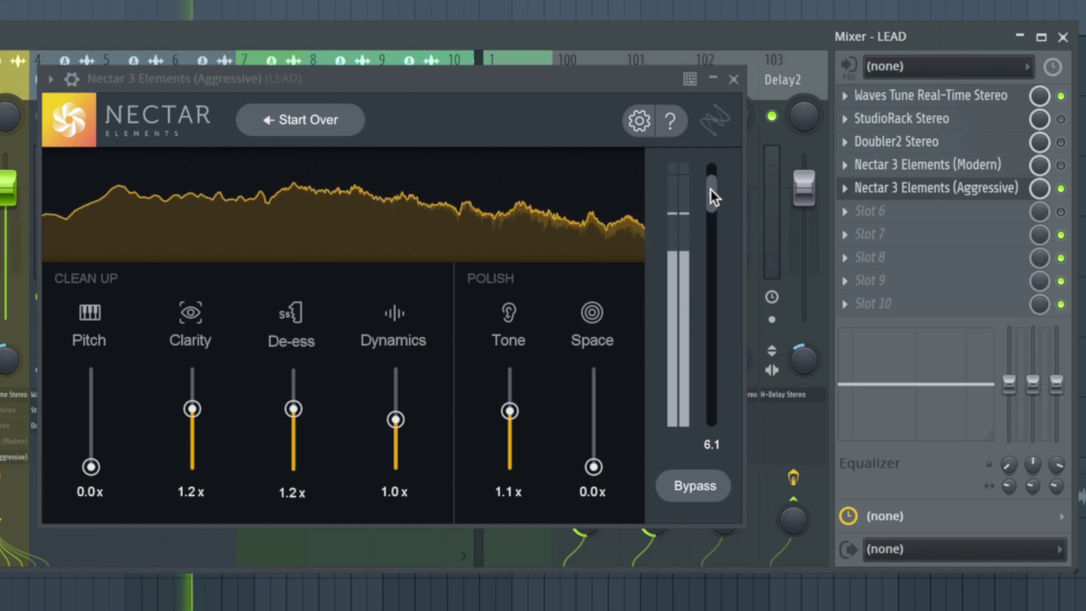
click(734, 79)
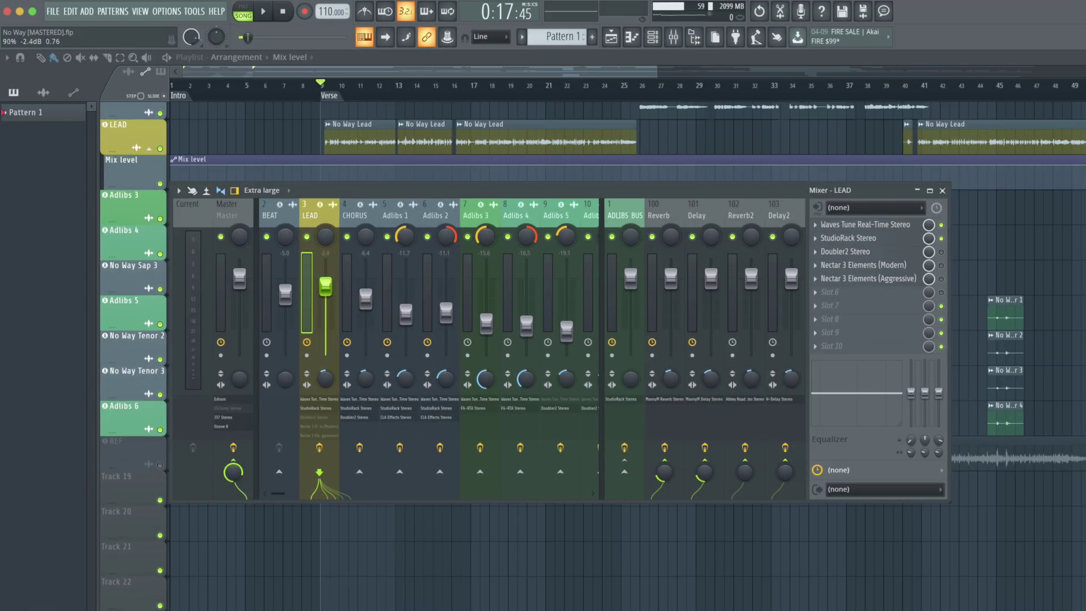
- Play the verse through the LEAD track's StudioRack chain and raise the LEAD fader to -5.5 dB
key(space)
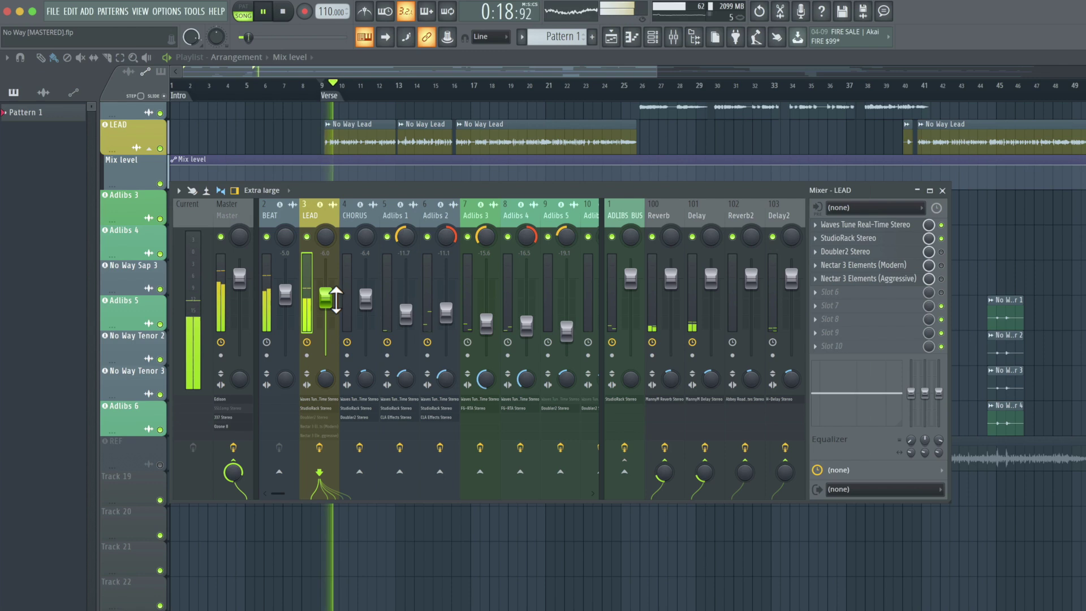
scroll(326, 295, up, 1)
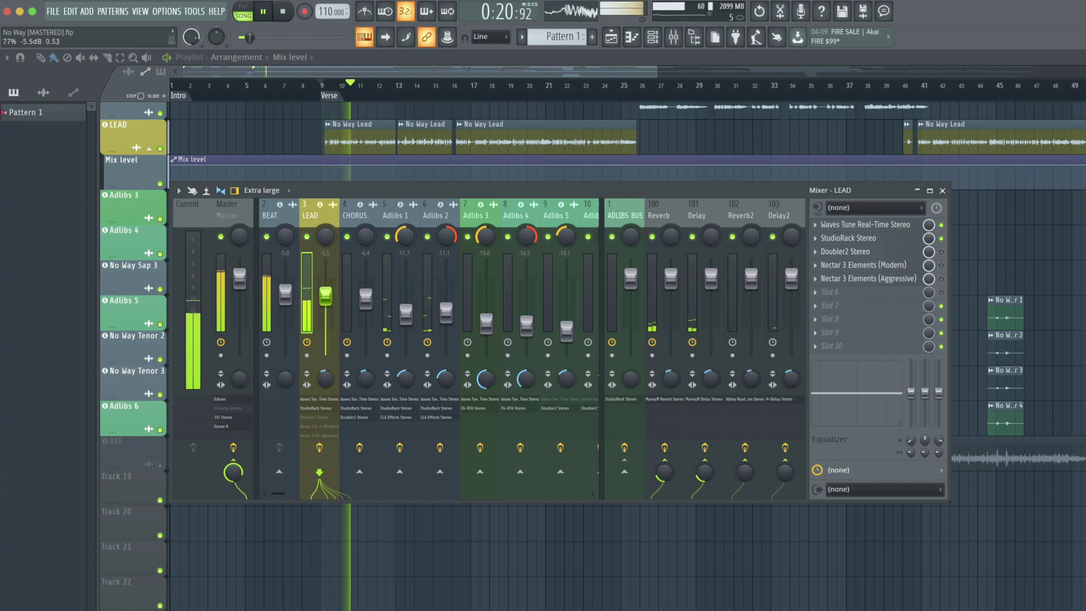